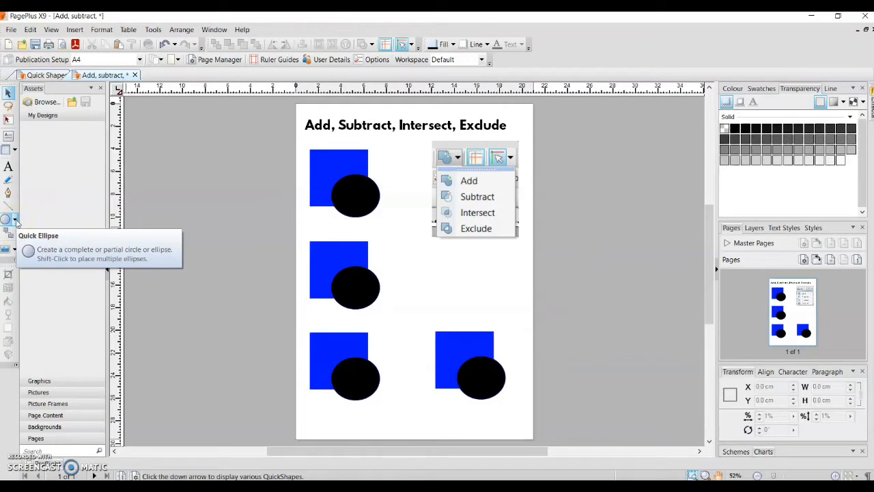
{"action": "left_click", "coordinate": [15, 220]}
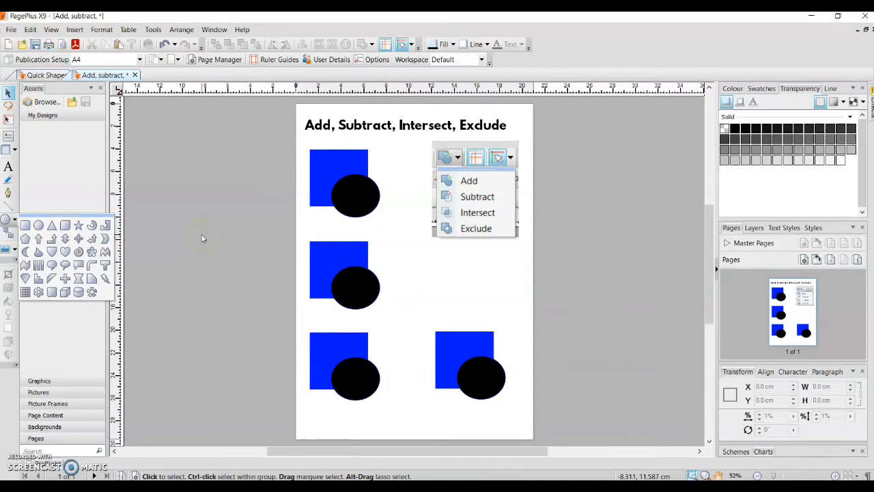
{"action": "left_click", "coordinate": [273, 159]}
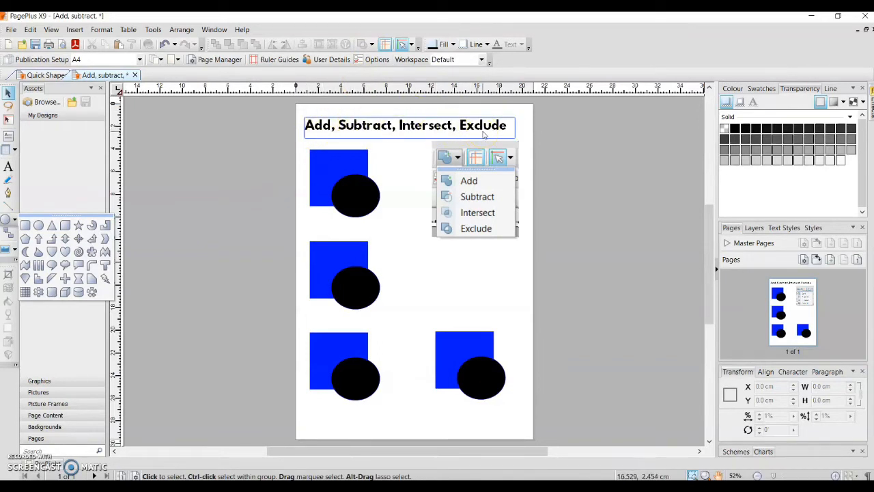
{"action": "left_click", "coordinate": [267, 167]}
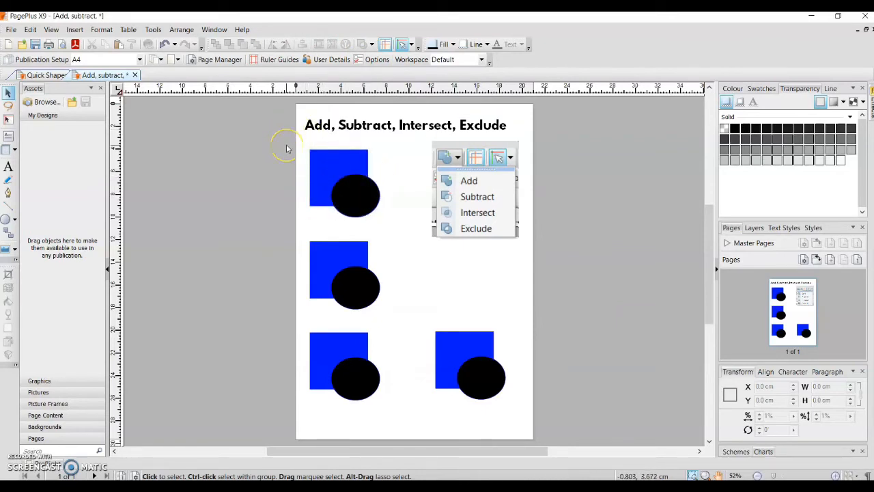
Step: Merge the top blue square and its overlapping black circle into one shape with the Add operation
{"action": "left_click_drag", "start_coordinate": [287, 148], "coordinate": [385, 224]}
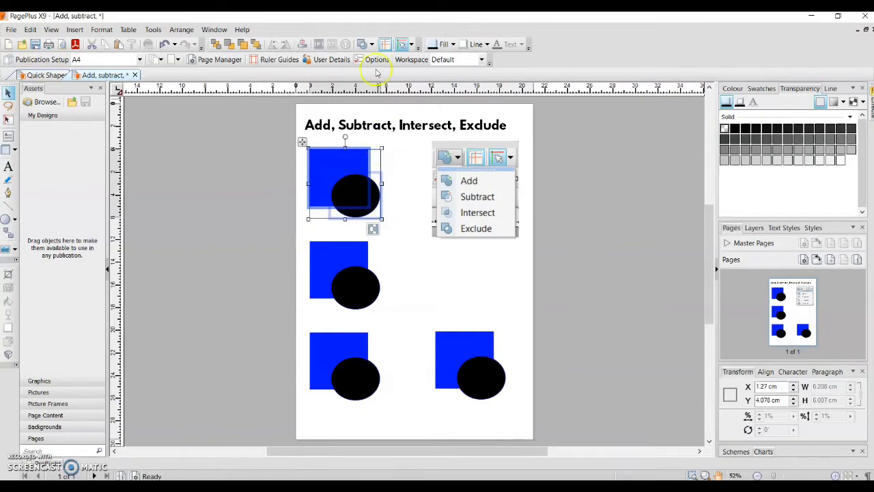
{"action": "left_click", "coordinate": [372, 45]}
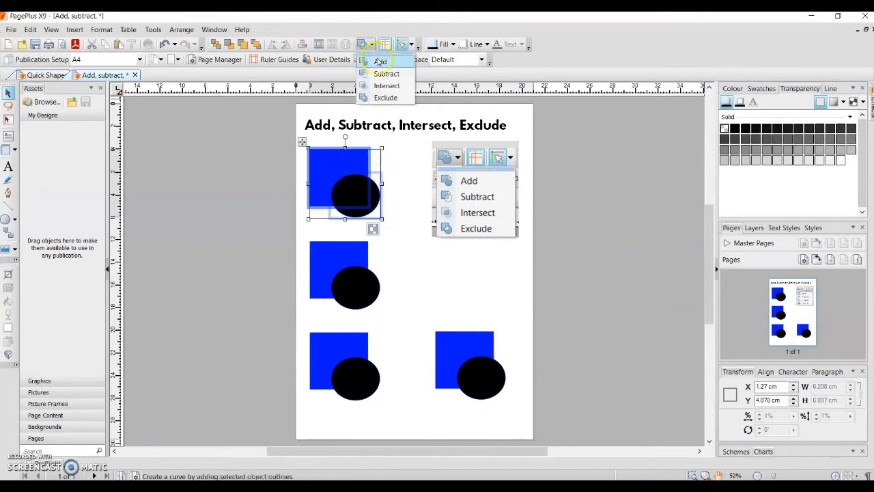
{"action": "left_click", "coordinate": [380, 62]}
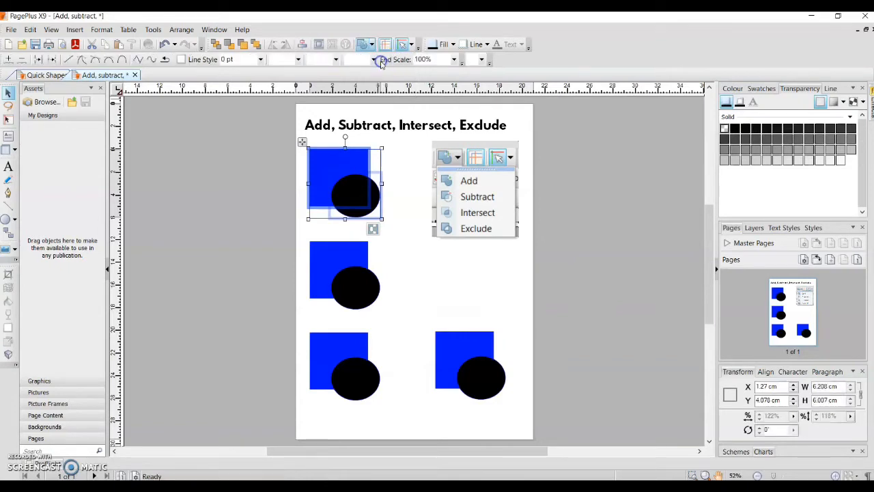
{"action": "left_click", "coordinate": [275, 196]}
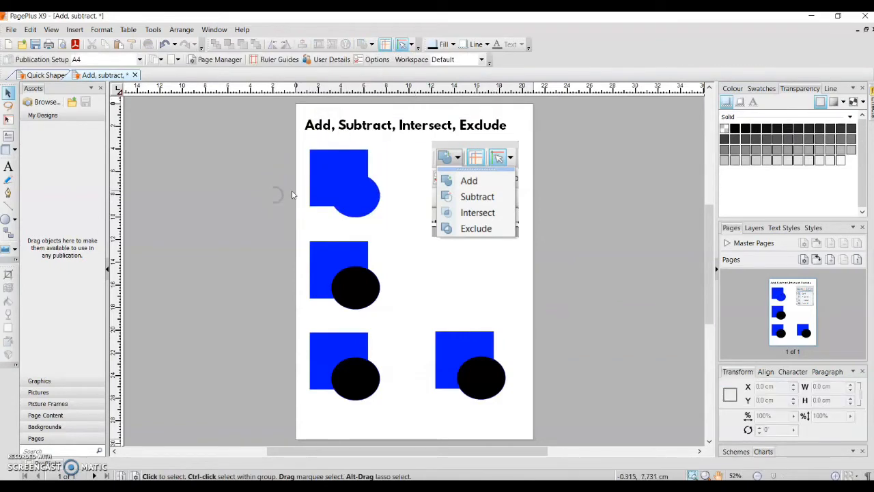
{"action": "mouse_move", "coordinate": [321, 177]}
{"action": "left_mouse_down"}
{"action": "mouse_move", "coordinate": [340, 181]}
{"action": "mouse_move", "coordinate": [332, 177]}
{"action": "left_mouse_up"}
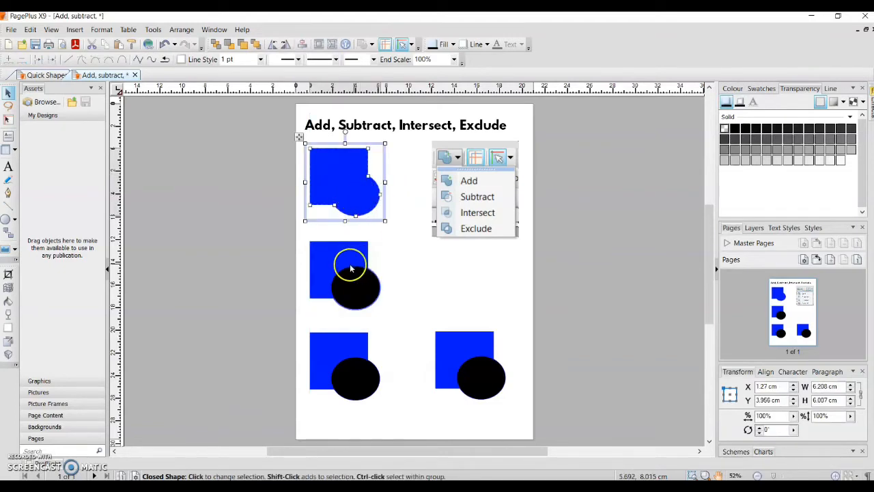
{"action": "left_click", "coordinate": [284, 241]}
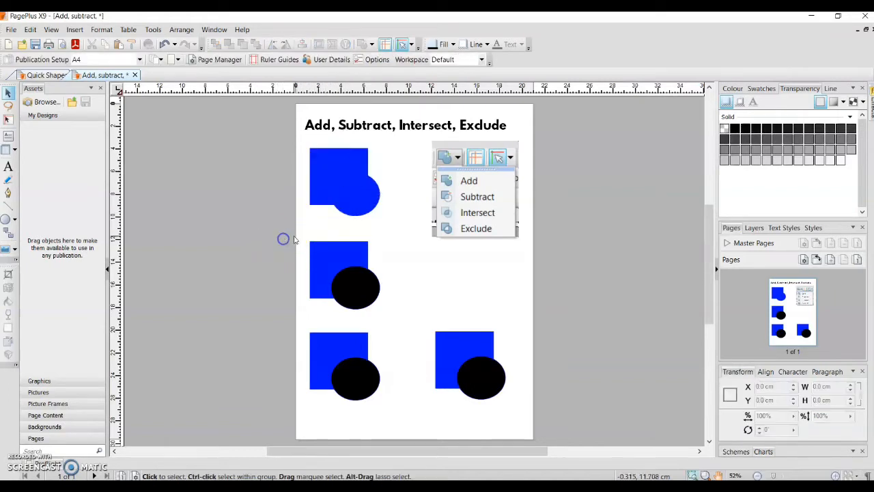
Step: Subtract the black circle from the blue square in the middle pair on the page
{"action": "left_click_drag", "start_coordinate": [301, 234], "coordinate": [407, 321]}
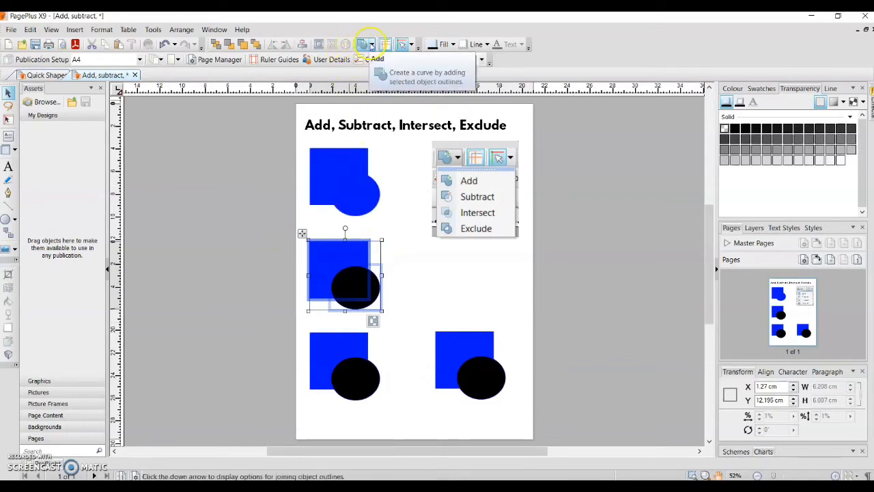
{"action": "left_click", "coordinate": [370, 45]}
{"action": "left_click", "coordinate": [386, 74]}
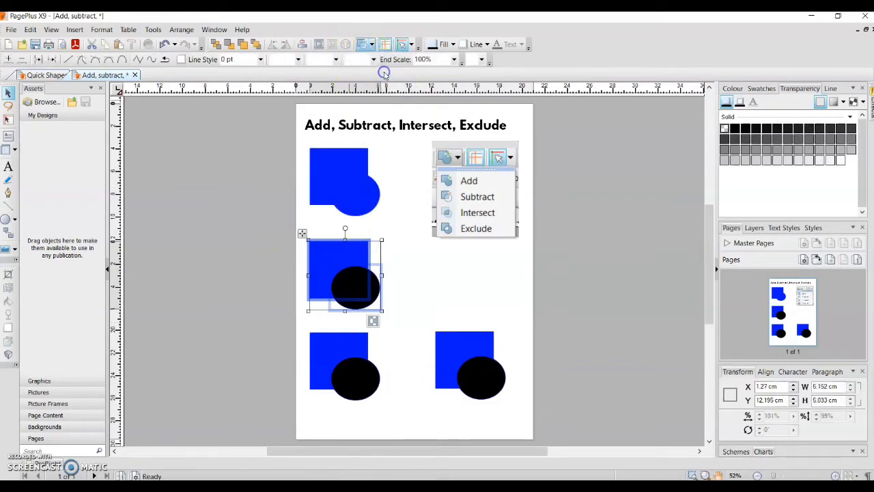
{"action": "left_click", "coordinate": [280, 235]}
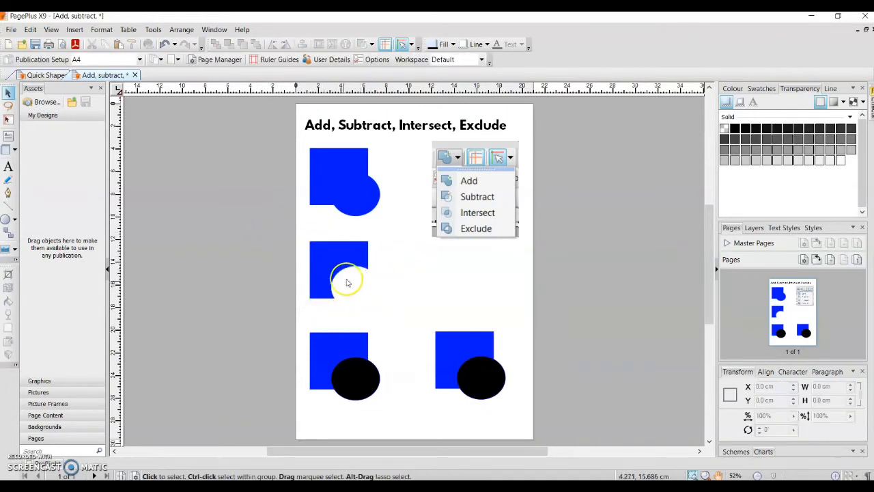
{"action": "mouse_move", "coordinate": [328, 256]}
{"action": "left_mouse_down"}
{"action": "mouse_move", "coordinate": [351, 252]}
{"action": "mouse_move", "coordinate": [330, 260]}
{"action": "left_mouse_up"}
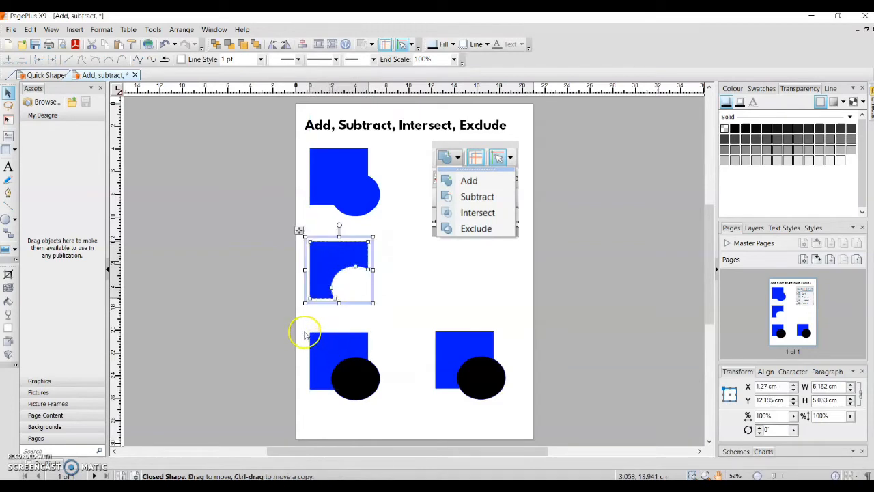
Step: Intersect the square and circle in the lower-left pair on the page, keeping only their overlap
{"action": "left_click_drag", "start_coordinate": [290, 320], "coordinate": [399, 417]}
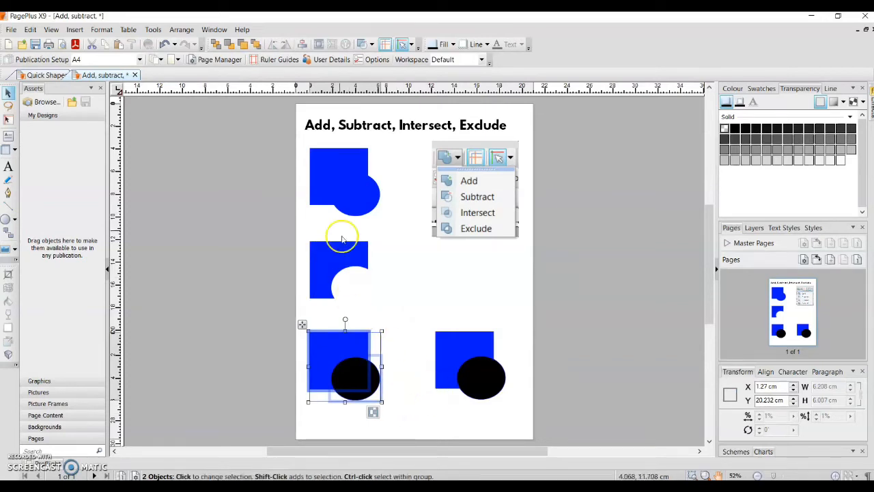
{"action": "left_click", "coordinate": [371, 45]}
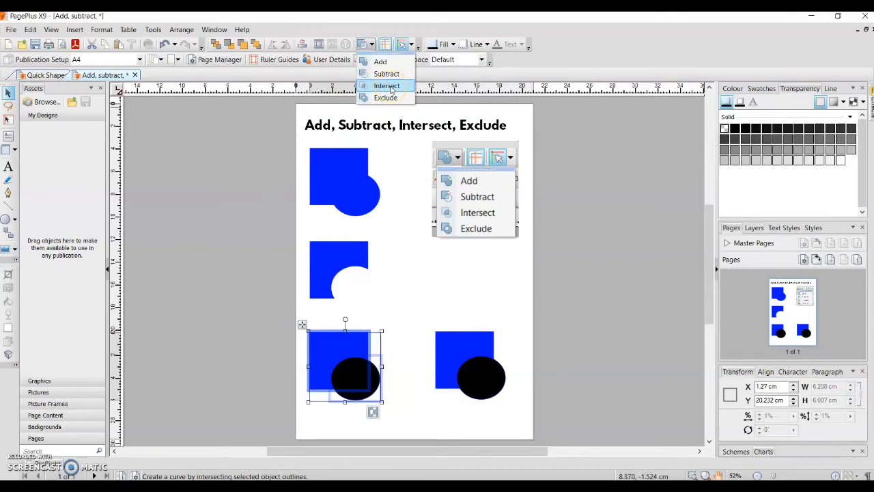
{"action": "left_click", "coordinate": [386, 86]}
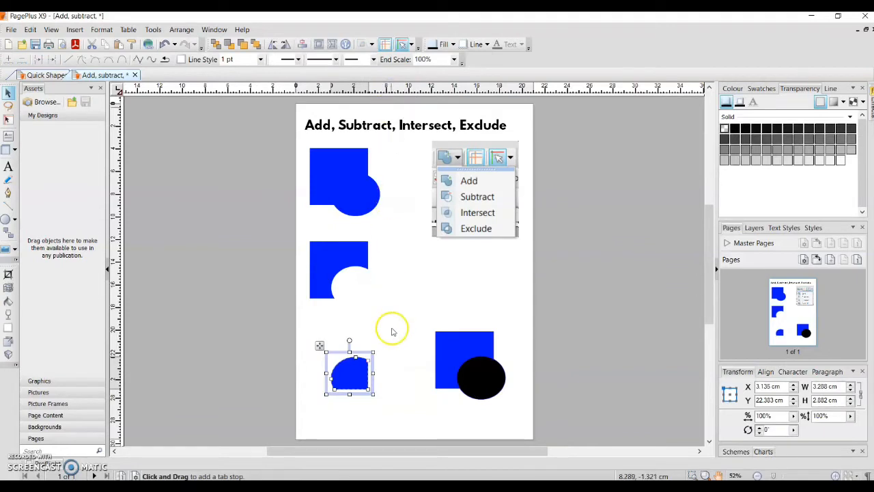
Step: Apply Exclude to the square and circle in the lower-right pair, cutting out their overlap
{"action": "left_click_drag", "start_coordinate": [420, 320], "coordinate": [516, 425]}
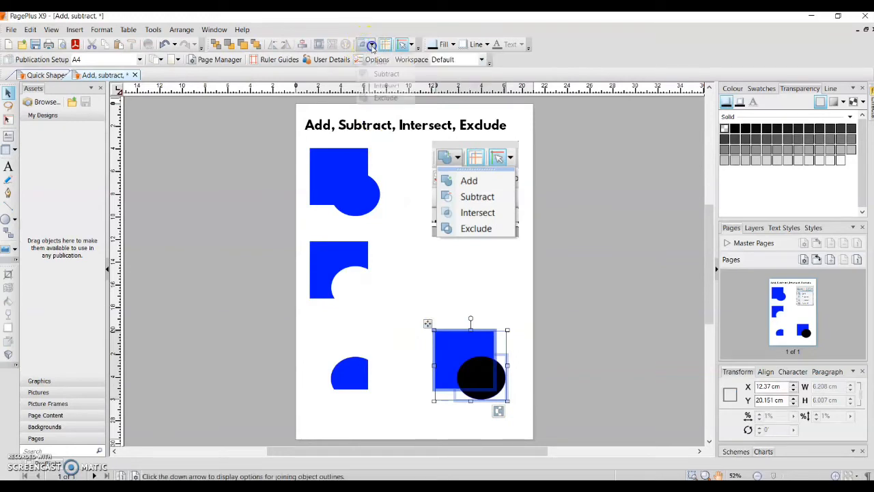
{"action": "left_click", "coordinate": [372, 47]}
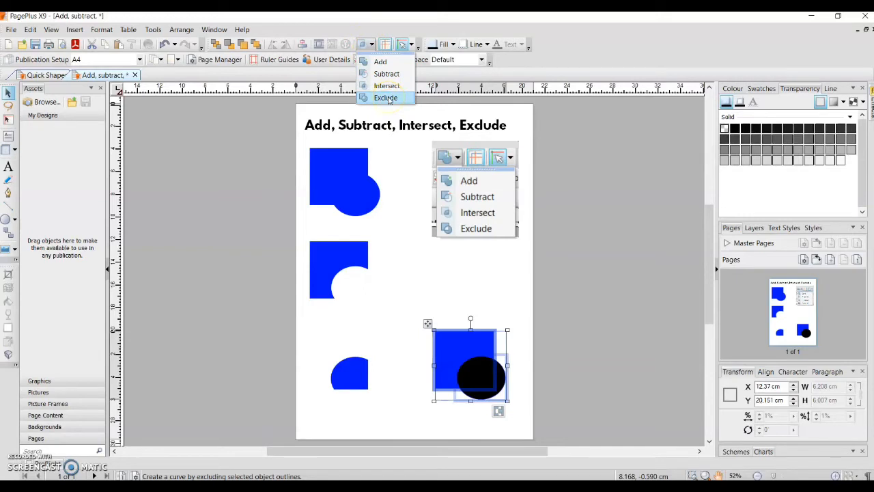
{"action": "left_click", "coordinate": [387, 98]}
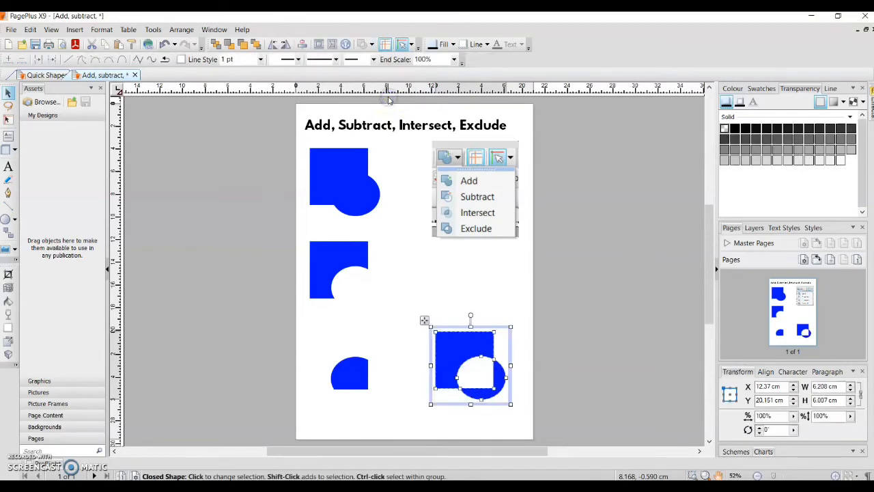
{"action": "left_click", "coordinate": [590, 351]}
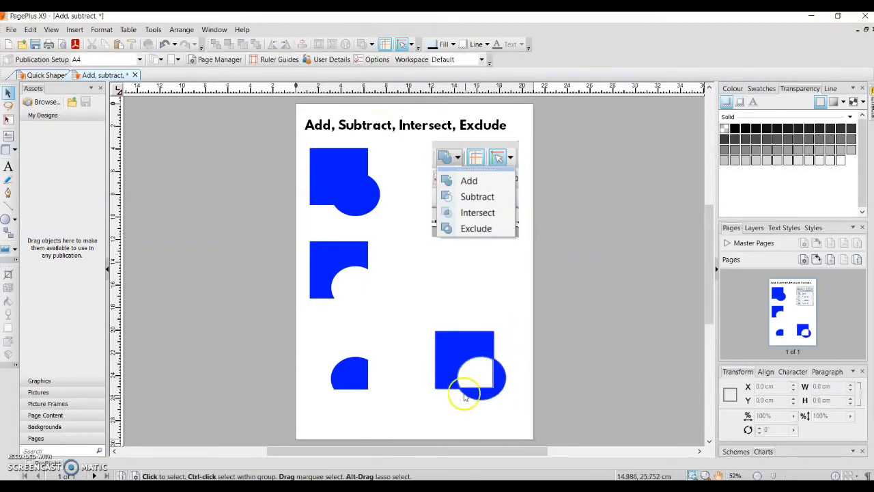
Step: Draw a rectangle about 4.8 cm wide and 11.5 cm high over the excluded shape and remove its transparency
{"action": "left_click", "coordinate": [15, 220]}
{"action": "left_click", "coordinate": [24, 225]}
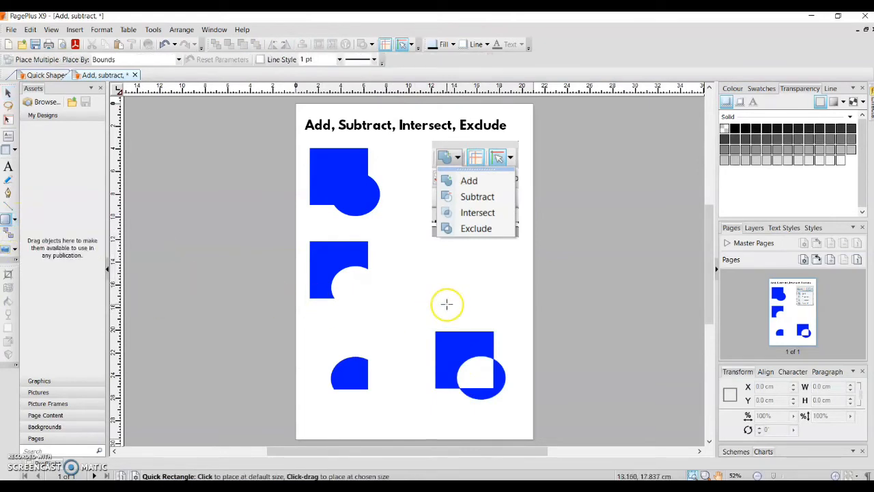
{"action": "left_click_drag", "start_coordinate": [462, 289], "coordinate": [518, 421]}
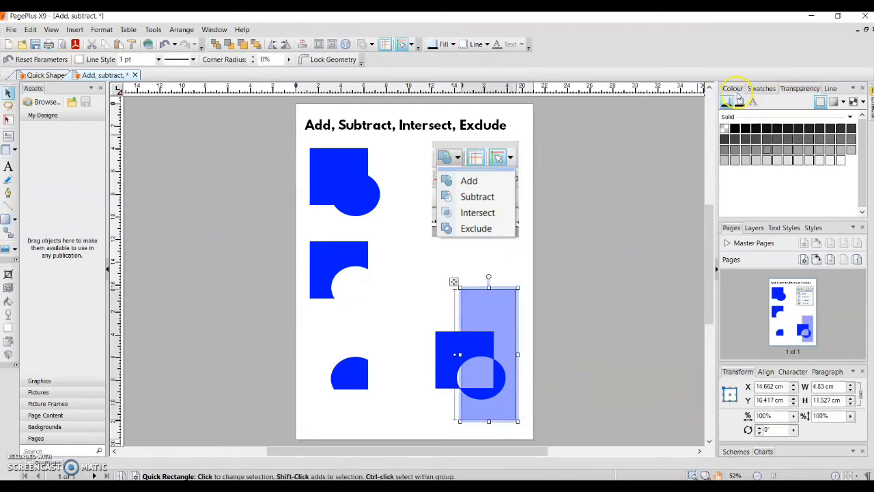
{"action": "left_click", "coordinate": [726, 130]}
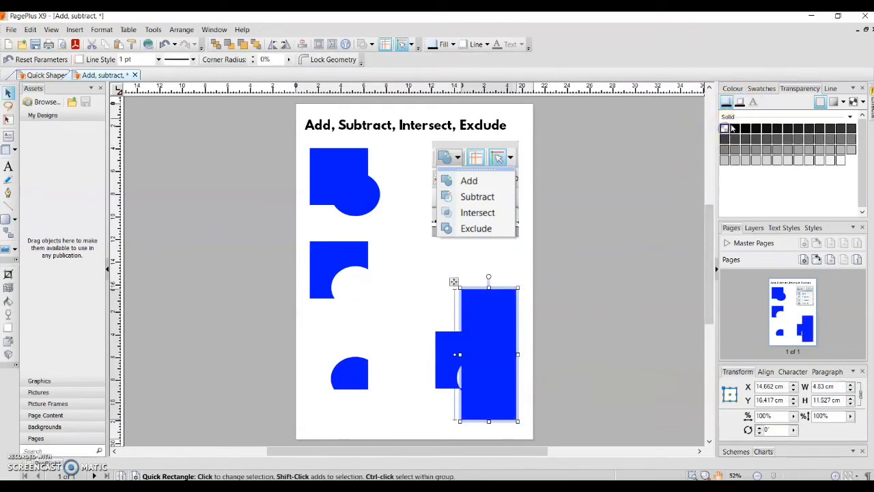
Step: Fill the new rectangle with orange and send it to the back, behind the excluded shape
{"action": "left_click", "coordinate": [732, 91]}
{"action": "left_click", "coordinate": [739, 179]}
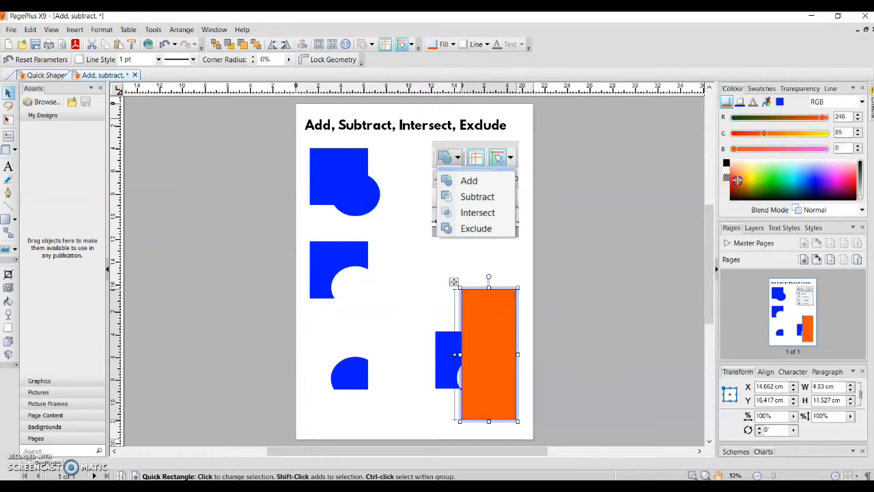
{"action": "left_click", "coordinate": [217, 45]}
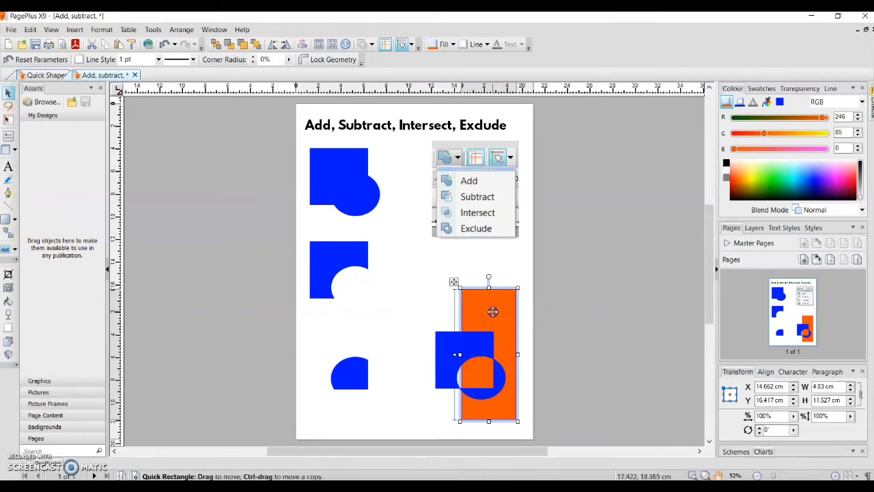
Step: Delete the orange rectangle behind the excluded shape
{"action": "mouse_move", "coordinate": [492, 310]}
{"action": "left_mouse_down"}
{"action": "mouse_move", "coordinate": [474, 315]}
{"action": "mouse_move", "coordinate": [470, 303]}
{"action": "mouse_move", "coordinate": [513, 303]}
{"action": "mouse_move", "coordinate": [504, 310]}
{"action": "mouse_move", "coordinate": [406, 262]}
{"action": "mouse_move", "coordinate": [370, 263]}
{"action": "mouse_move", "coordinate": [455, 283]}
{"action": "mouse_move", "coordinate": [496, 306]}
{"action": "mouse_move", "coordinate": [489, 309]}
{"action": "left_mouse_up"}
{"action": "key", "text": "Delete"}
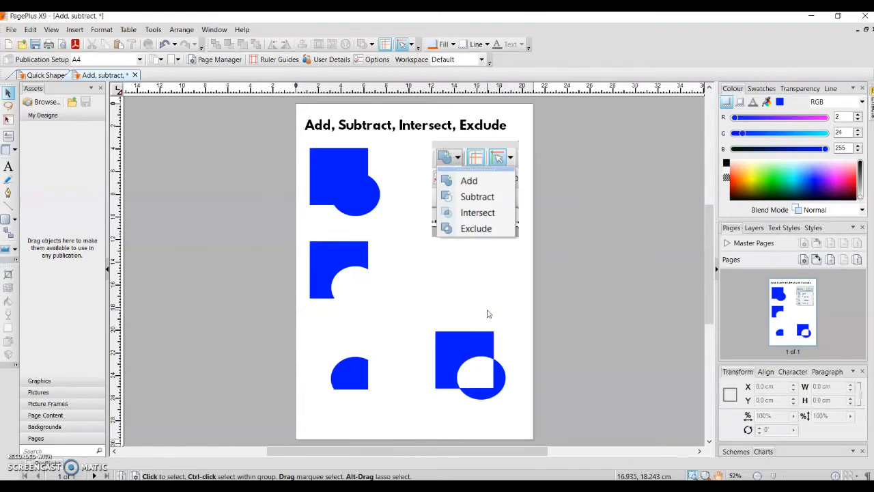
{"action": "left_click", "coordinate": [480, 160]}
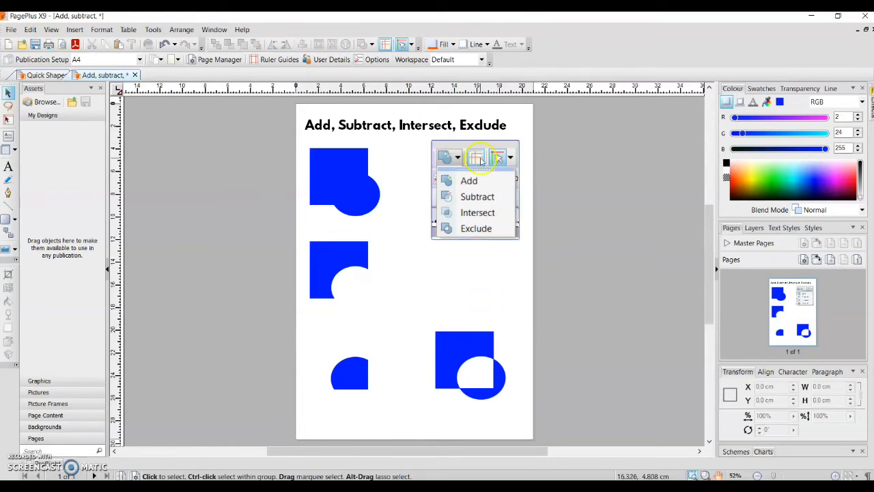
Step: Reshape the added shape by moving its upper-left corner, the square-circle junction and the circle's right-hand node inwards
{"action": "left_click", "coordinate": [344, 183]}
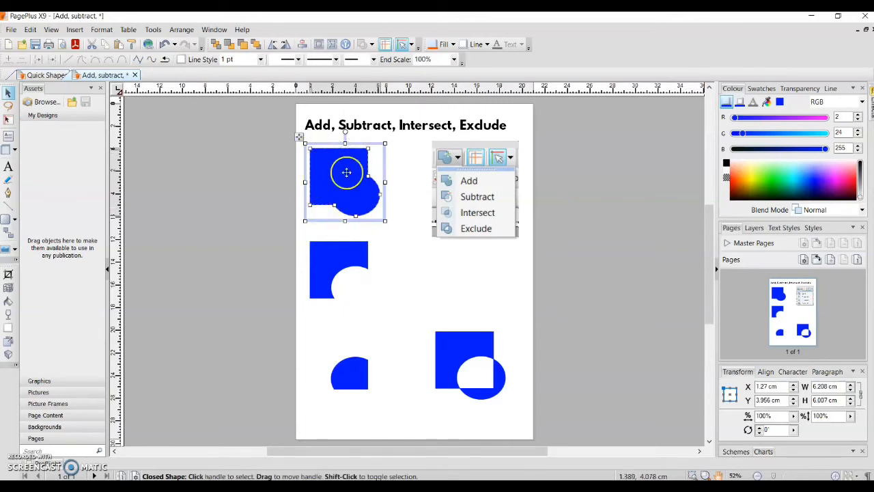
{"action": "left_click", "coordinate": [835, 476]}
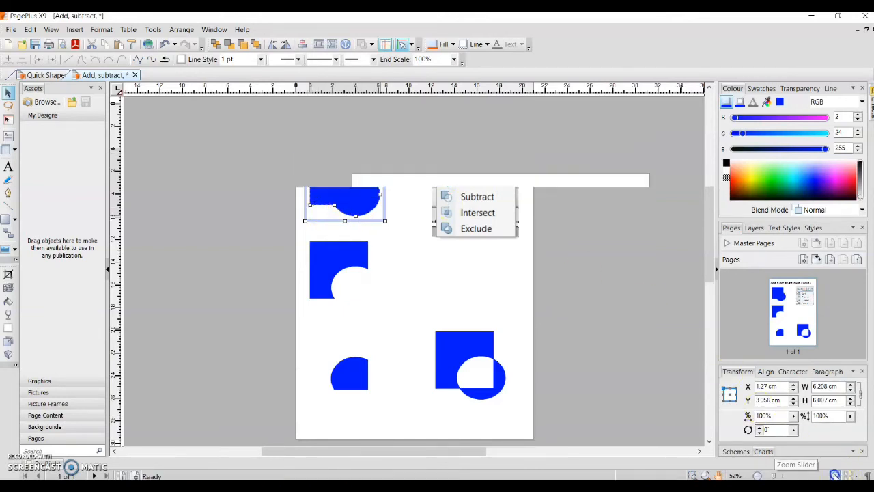
{"action": "left_click", "coordinate": [836, 476]}
{"action": "left_click", "coordinate": [836, 476]}
{"action": "left_click", "coordinate": [835, 476]}
{"action": "left_click", "coordinate": [835, 476]}
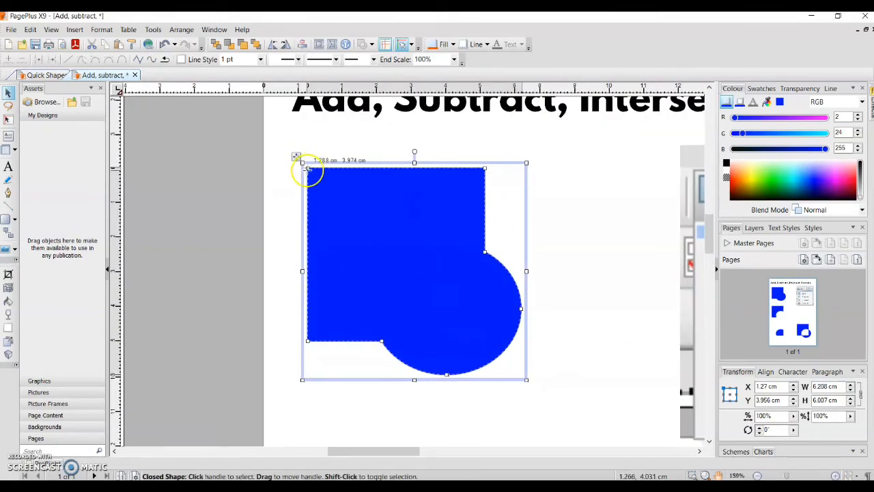
{"action": "left_click_drag", "start_coordinate": [306, 170], "coordinate": [340, 207]}
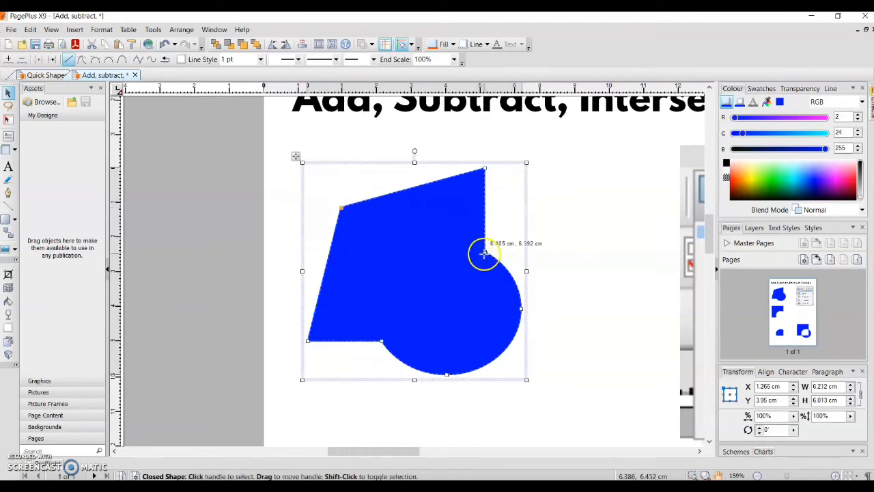
{"action": "left_click_drag", "start_coordinate": [484, 253], "coordinate": [434, 250]}
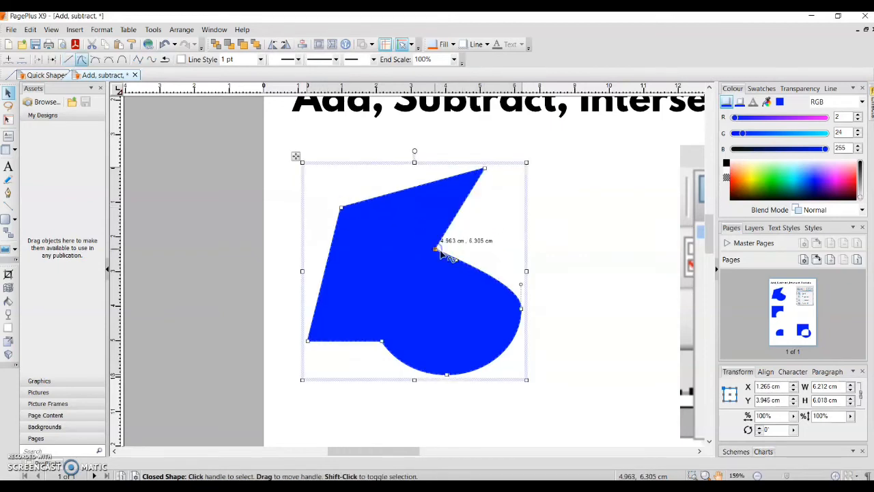
{"action": "left_click_drag", "start_coordinate": [513, 315], "coordinate": [431, 309]}
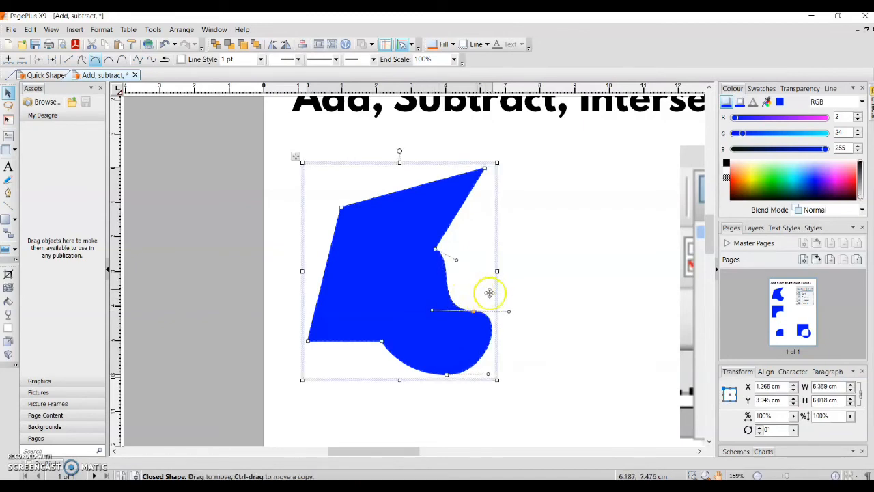
Step: Move the added shape's right-hand junction node further inwards and down to deepen the notch, and deselect the shape
{"action": "left_click", "coordinate": [837, 474]}
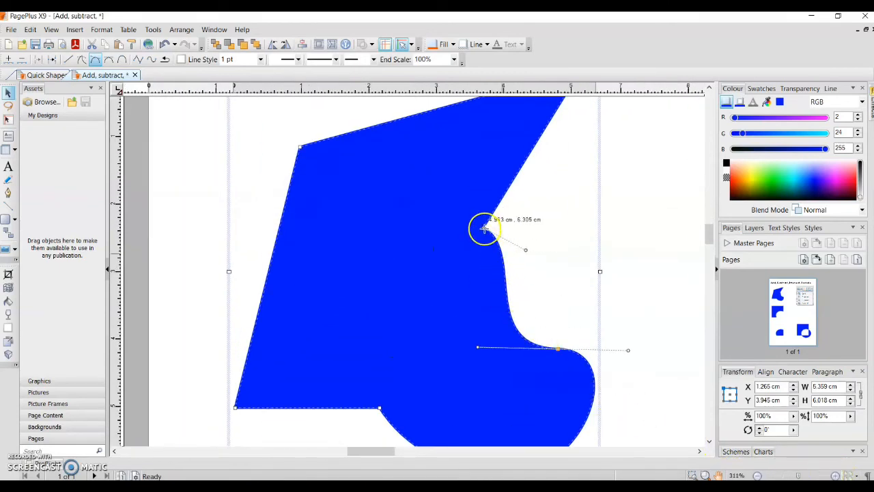
{"action": "left_click_drag", "start_coordinate": [483, 227], "coordinate": [443, 258]}
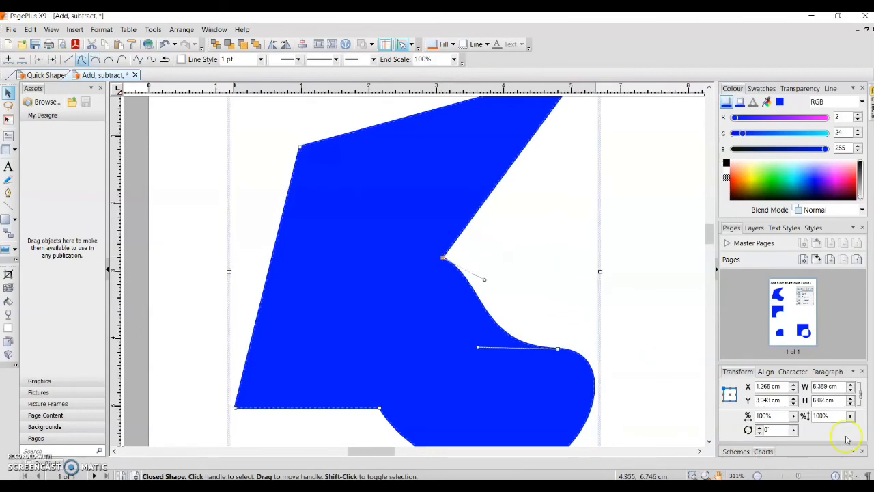
{"action": "left_click", "coordinate": [758, 475]}
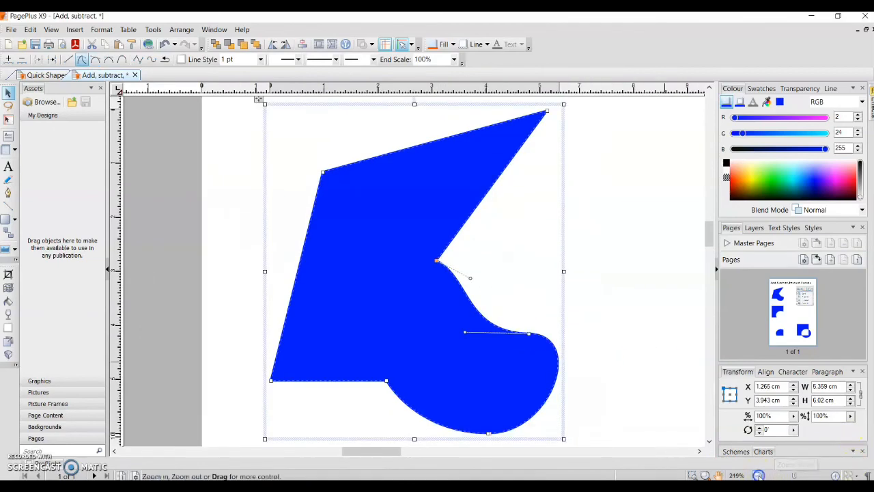
{"action": "left_click", "coordinate": [759, 475]}
{"action": "left_click", "coordinate": [759, 474]}
{"action": "left_click", "coordinate": [759, 475]}
{"action": "left_click", "coordinate": [759, 475]}
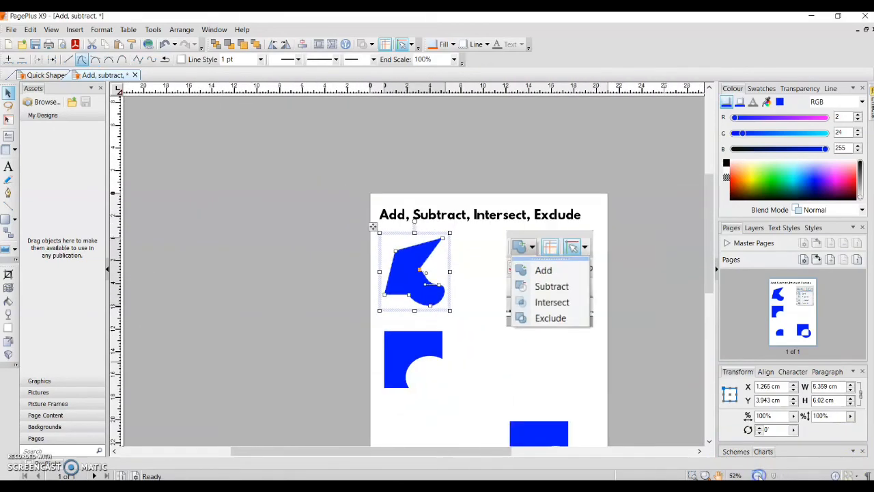
{"action": "left_click", "coordinate": [758, 474]}
{"action": "left_click_drag", "start_coordinate": [709, 263], "coordinate": [709, 293]}
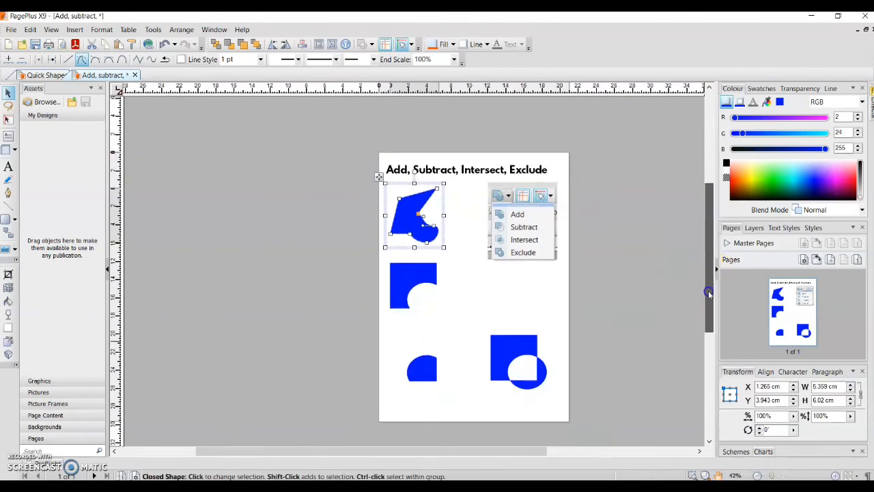
{"action": "left_click", "coordinate": [627, 315]}
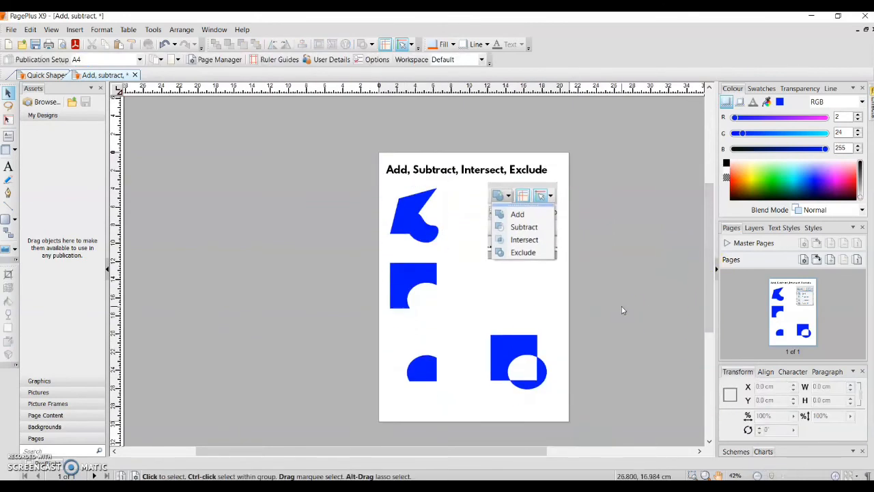
{"action": "left_click", "coordinate": [393, 170]}
{"action": "left_click", "coordinate": [436, 171]}
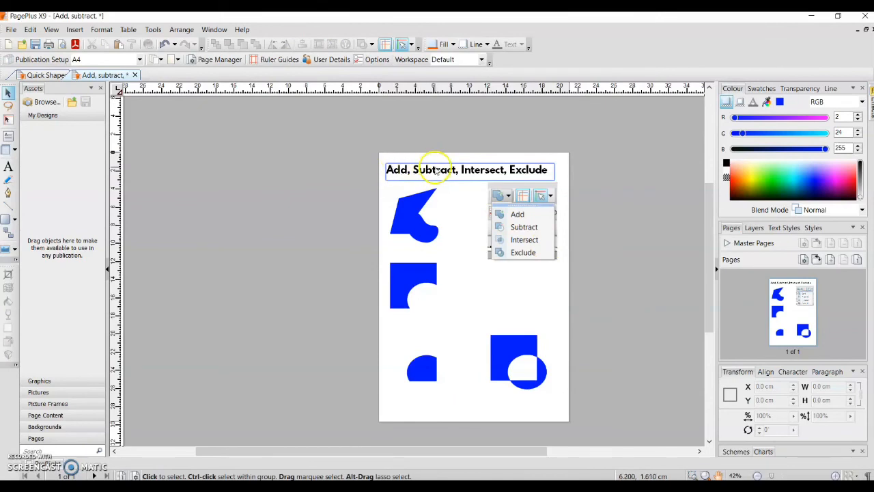